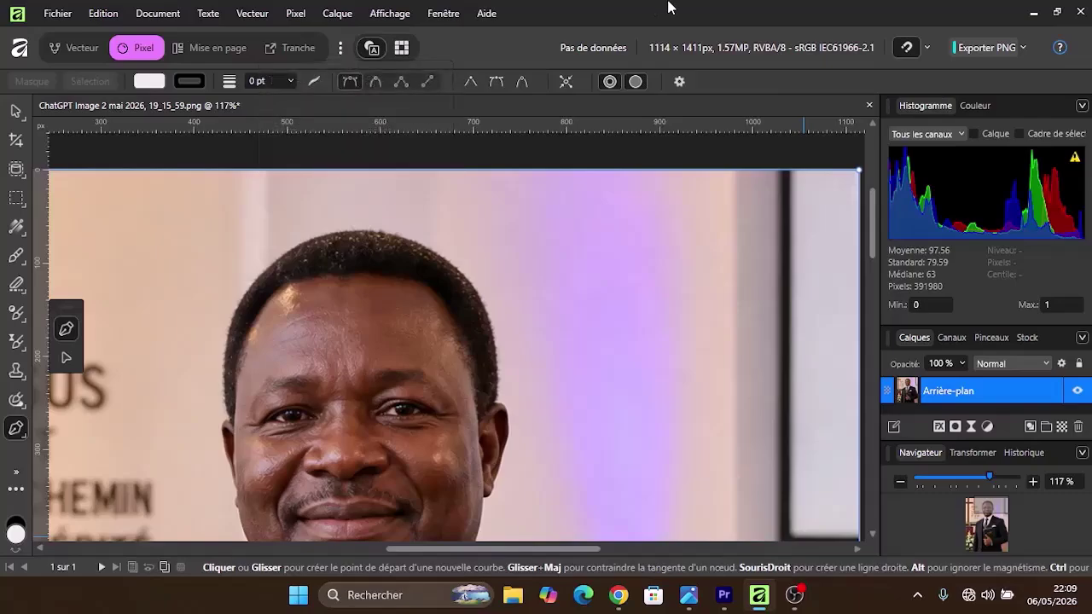
- Set the Pen tool's fill to none and trace the hair outline from beside the left ear over the top of the head
{"action": "left_click", "coordinate": [148, 82]}
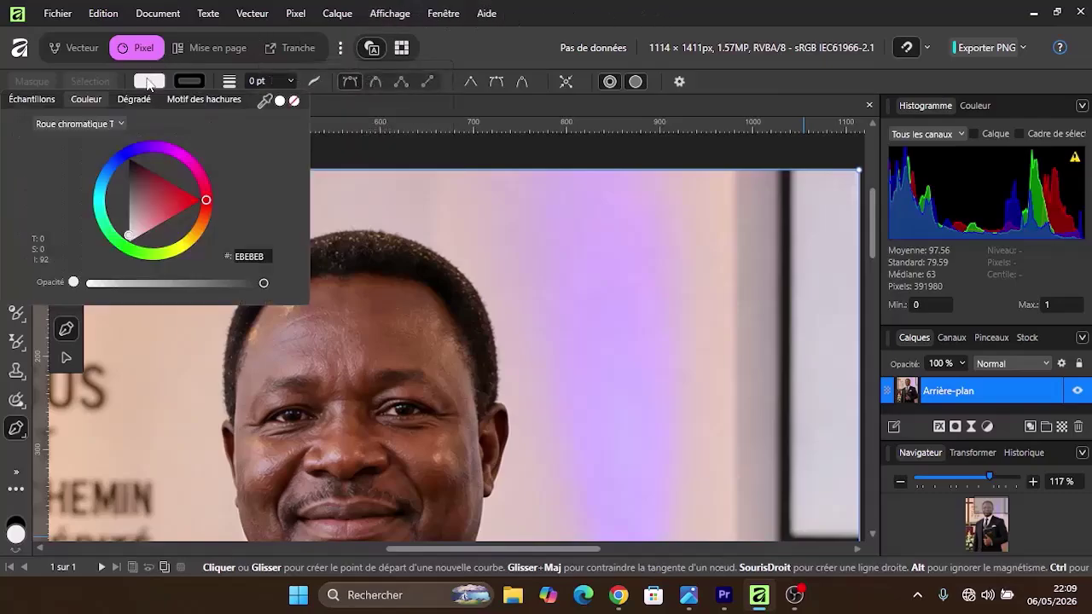
{"action": "left_click", "coordinate": [294, 101]}
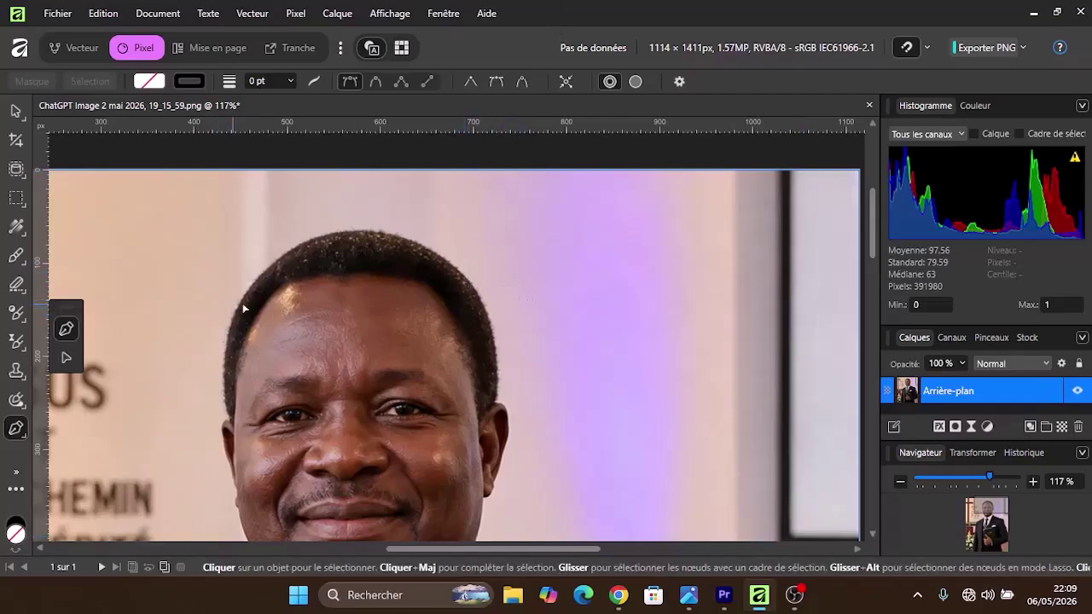
{"action": "scroll", "coordinate": [263, 307], "scroll_direction": "down", "scroll_amount": 2}
{"action": "scroll", "coordinate": [263, 307], "scroll_direction": "up", "scroll_amount": 3}
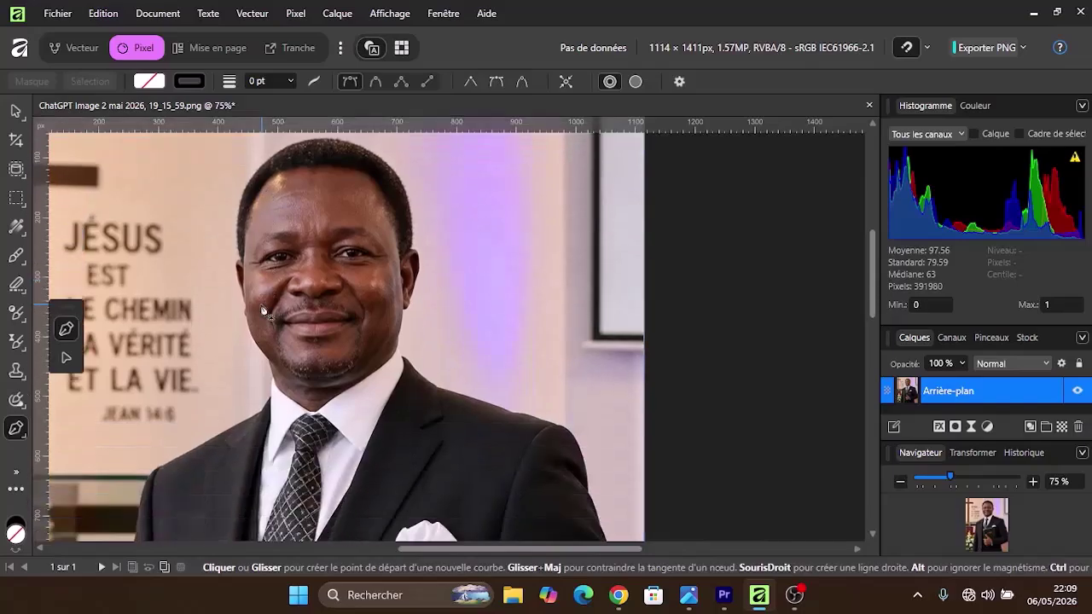
{"action": "scroll", "coordinate": [235, 273], "scroll_direction": "up", "scroll_amount": 1}
{"action": "left_click", "coordinate": [239, 393]}
{"action": "left_click_drag", "start_coordinate": [237, 238], "coordinate": [264, 141]}
{"action": "scroll", "coordinate": [359, 238], "scroll_direction": "up", "scroll_amount": 2}
{"action": "left_click", "coordinate": [358, 234]}
{"action": "left_click_drag", "start_coordinate": [541, 246], "coordinate": [615, 290]}
{"action": "left_click_drag", "start_coordinate": [645, 378], "coordinate": [667, 453]}
- Continue the path down the hair on the photo's right side and around the ear to its lobe
{"action": "scroll", "coordinate": [664, 448], "scroll_direction": "down", "scroll_amount": 2}
{"action": "left_click", "coordinate": [653, 365]}
{"action": "scroll", "coordinate": [665, 373], "scroll_direction": "up", "scroll_amount": 4}
{"action": "scroll", "coordinate": [653, 358], "scroll_direction": "down", "scroll_amount": 2}
{"action": "left_click", "coordinate": [629, 260]}
{"action": "left_click", "coordinate": [680, 363]}
{"action": "scroll", "coordinate": [687, 378], "scroll_direction": "down", "scroll_amount": 3}
{"action": "left_click", "coordinate": [658, 264]}
{"action": "left_click", "coordinate": [624, 365]}
{"action": "left_click", "coordinate": [598, 435]}
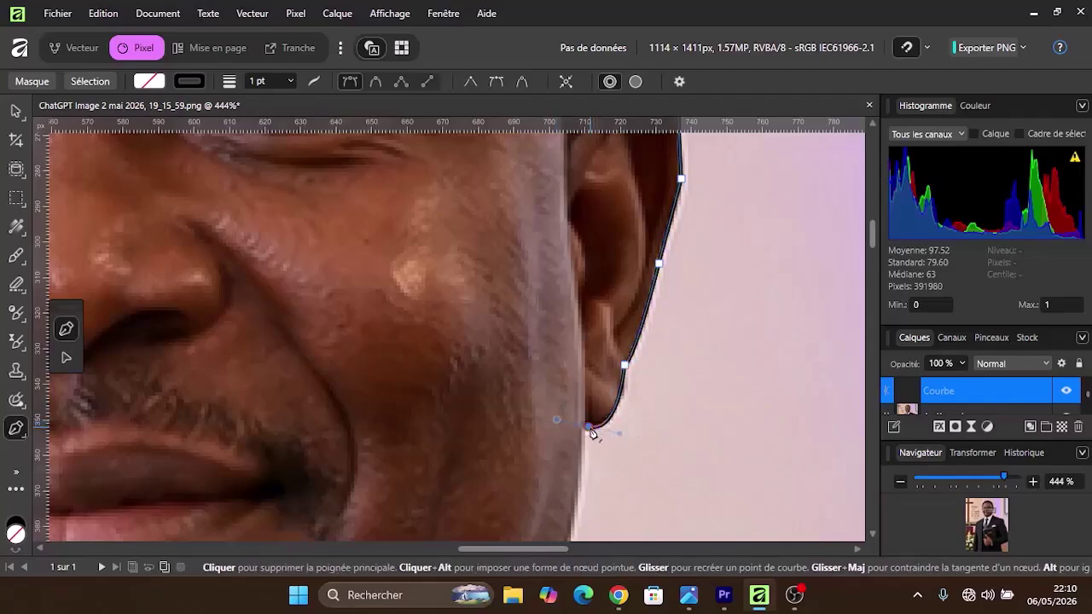
- Extend the path from the earlobe down the jaw and neck to the shirt collar and start of the jacket shoulder
{"action": "scroll", "coordinate": [592, 432], "scroll_direction": "down", "scroll_amount": 3}
{"action": "left_click", "coordinate": [556, 371]}
{"action": "scroll", "coordinate": [558, 358], "scroll_direction": "down", "scroll_amount": 1}
{"action": "left_click", "coordinate": [591, 346]}
{"action": "scroll", "coordinate": [636, 314], "scroll_direction": "down", "scroll_amount": 1}
{"action": "left_click", "coordinate": [639, 326]}
{"action": "left_click", "coordinate": [682, 380]}
{"action": "left_click", "coordinate": [726, 416]}
{"action": "left_click", "coordinate": [774, 450]}
- Trace the top edge of the jacket shoulder on the photo's right side out to the sleeve seam
{"action": "left_click_drag", "start_coordinate": [542, 549], "coordinate": [714, 549]}
{"action": "scroll", "coordinate": [597, 522], "scroll_direction": "down", "scroll_amount": 3}
{"action": "left_click", "coordinate": [251, 291]}
{"action": "left_click", "coordinate": [566, 396]}
{"action": "left_click", "coordinate": [487, 376]}
{"action": "left_click", "coordinate": [571, 400]}
{"action": "left_click", "coordinate": [622, 420]}
{"action": "left_click", "coordinate": [681, 440]}
{"action": "left_click", "coordinate": [715, 446]}
- Continue the path around the rounded shoulder and down the upper part of the sleeve
{"action": "scroll", "coordinate": [716, 452], "scroll_direction": "down", "scroll_amount": 4}
{"action": "left_click", "coordinate": [530, 259]}
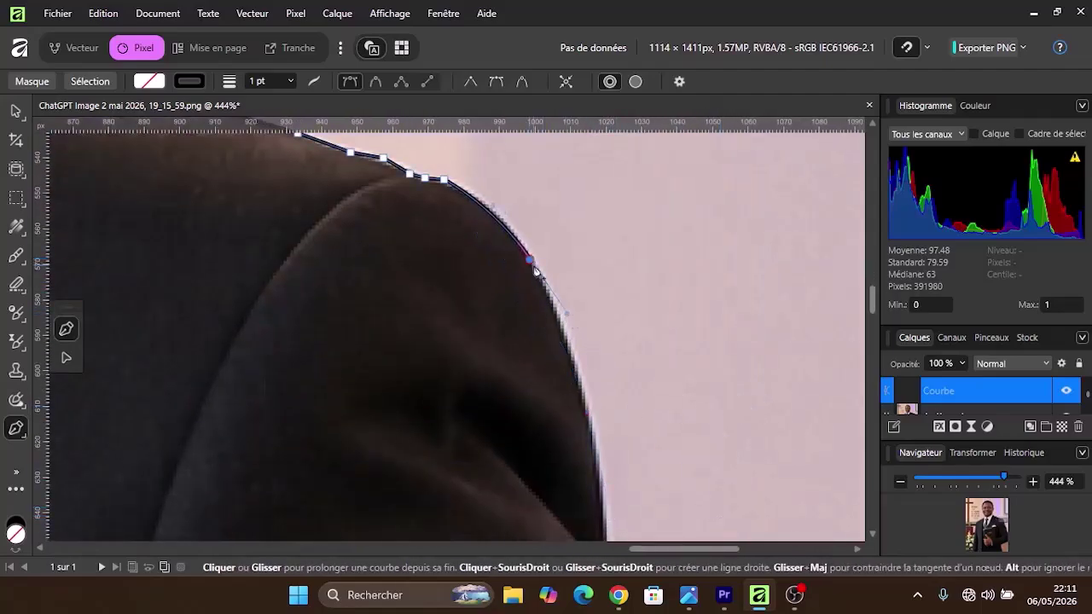
{"action": "scroll", "coordinate": [538, 274], "scroll_direction": "down", "scroll_amount": 1}
{"action": "left_click", "coordinate": [597, 344]}
{"action": "scroll", "coordinate": [598, 347], "scroll_direction": "down", "scroll_amount": 2}
{"action": "left_click", "coordinate": [607, 291]}
{"action": "left_click", "coordinate": [673, 470]}
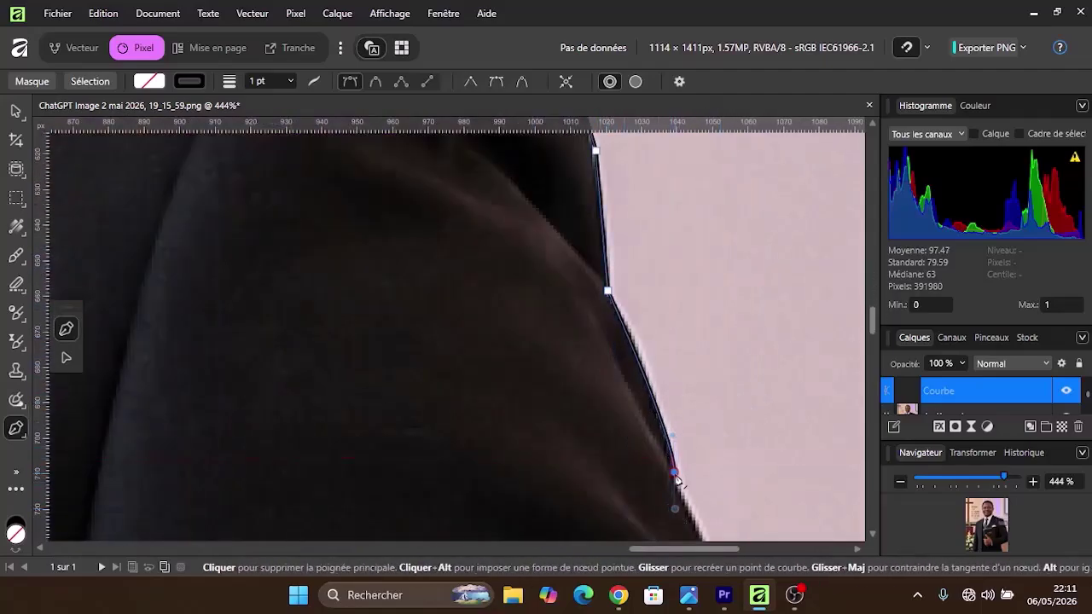
- Trace the outer edge of the lower sleeve down to where it meets the photo's right border
{"action": "scroll", "coordinate": [680, 483], "scroll_direction": "down", "scroll_amount": 2}
{"action": "left_click", "coordinate": [723, 430]}
{"action": "scroll", "coordinate": [740, 448], "scroll_direction": "down", "scroll_amount": 2}
{"action": "scroll", "coordinate": [795, 521], "scroll_direction": "down", "scroll_amount": 1}
{"action": "scroll", "coordinate": [795, 522], "scroll_direction": "down", "scroll_amount": 2}
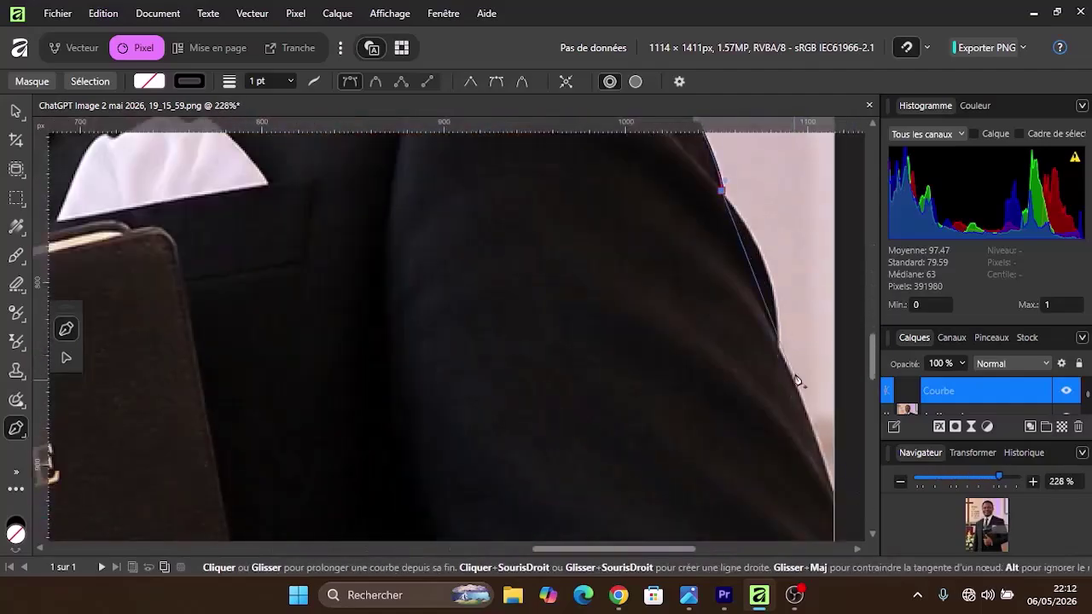
{"action": "left_click", "coordinate": [833, 481]}
- Trace the underside of the forearm and the jacket side, and carry the path onto the photo's bottom border
{"action": "scroll", "coordinate": [826, 431], "scroll_direction": "down", "scroll_amount": 2}
{"action": "scroll", "coordinate": [826, 431], "scroll_direction": "down", "scroll_amount": 1}
{"action": "left_click", "coordinate": [500, 458]}
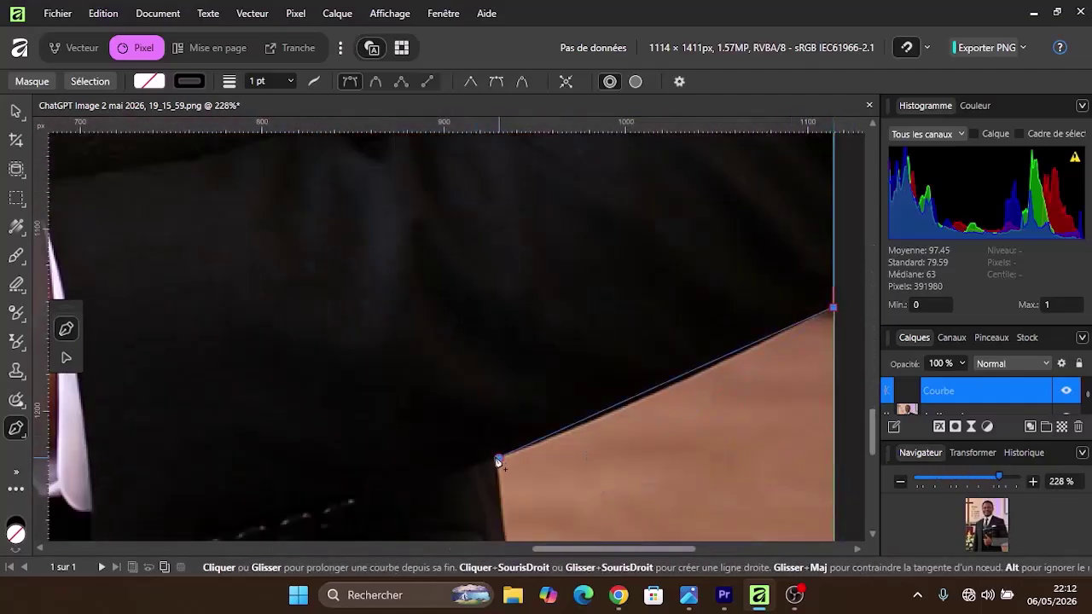
{"action": "scroll", "coordinate": [503, 458], "scroll_direction": "down", "scroll_amount": 3}
{"action": "left_click", "coordinate": [511, 266]}
{"action": "left_click", "coordinate": [559, 483]}
{"action": "left_click", "coordinate": [69, 484]}
- Carry the path along the bottom border to the other jacket side and up the lower sleeve beside the flowers
{"action": "left_click_drag", "start_coordinate": [594, 550], "coordinate": [256, 550]}
{"action": "left_click", "coordinate": [405, 483]}
{"action": "left_click", "coordinate": [416, 398]}
{"action": "left_click", "coordinate": [422, 324]}
{"action": "left_click", "coordinate": [444, 172]}
{"action": "scroll", "coordinate": [450, 175], "scroll_direction": "up", "scroll_amount": 4}
{"action": "left_click", "coordinate": [457, 273]}
{"action": "scroll", "coordinate": [459, 273], "scroll_direction": "up", "scroll_amount": 3}
{"action": "scroll", "coordinate": [483, 237], "scroll_direction": "up", "scroll_amount": 4}
{"action": "left_click", "coordinate": [492, 316]}
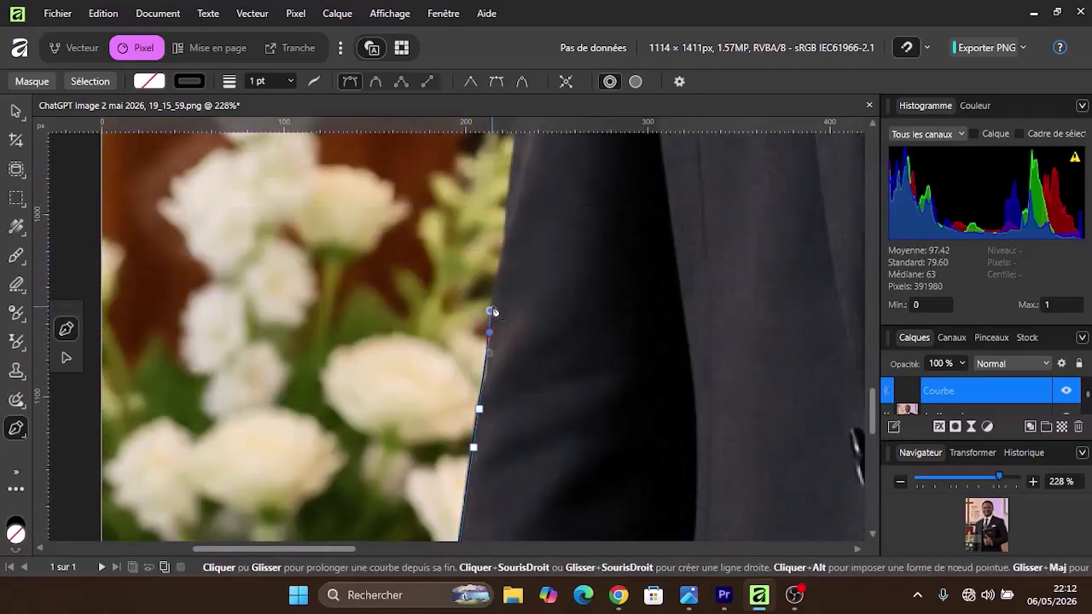
- Continue the path up the sleeve on the photo's left side to just below the shoulder
{"action": "scroll", "coordinate": [493, 317], "scroll_direction": "up", "scroll_amount": 4}
{"action": "left_click", "coordinate": [503, 334]}
{"action": "scroll", "coordinate": [519, 302], "scroll_direction": "up", "scroll_amount": 7}
{"action": "left_click", "coordinate": [541, 294]}
{"action": "left_click", "coordinate": [564, 272]}
{"action": "scroll", "coordinate": [565, 273], "scroll_direction": "up", "scroll_amount": 4}
{"action": "left_click", "coordinate": [588, 320]}
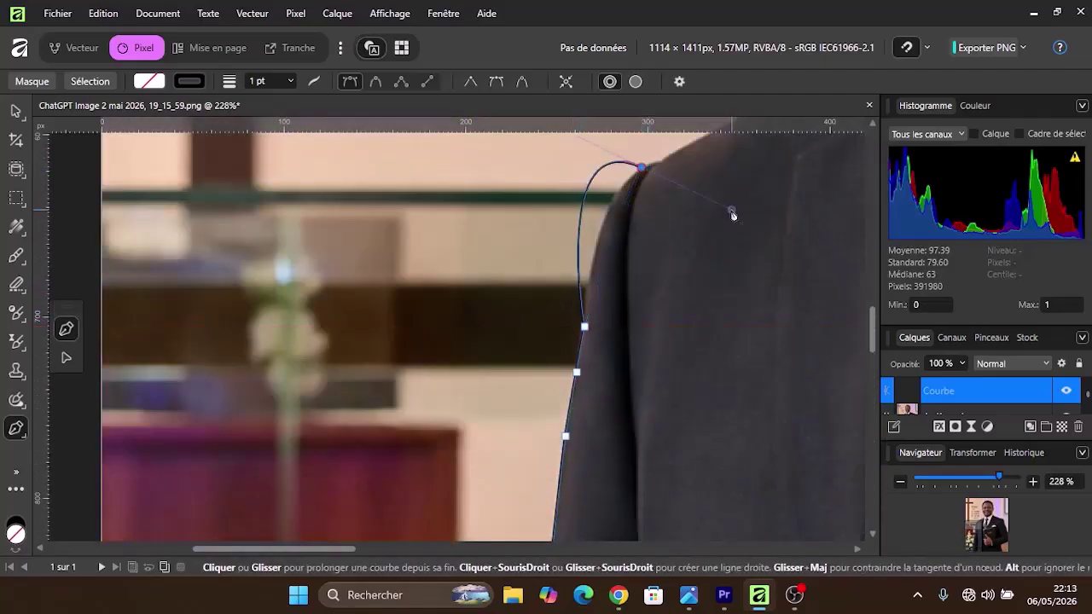
- Trace the curve at the top of the left sleeve and along the jacket shoulder toward the neck
{"action": "scroll", "coordinate": [716, 210], "scroll_direction": "up", "scroll_amount": 4}
{"action": "left_click", "coordinate": [641, 269]}
{"action": "left_click", "coordinate": [657, 262]}
{"action": "left_click", "coordinate": [806, 180]}
{"action": "left_click", "coordinate": [845, 158]}
- Trace the rest of the left shoulder to the neck and up the edge of the shirt collar
{"action": "left_click_drag", "start_coordinate": [339, 551], "coordinate": [484, 551]}
{"action": "scroll", "coordinate": [444, 410], "scroll_direction": "up", "scroll_amount": 5}
{"action": "left_click", "coordinate": [410, 312]}
{"action": "left_click", "coordinate": [436, 265]}
{"action": "left_click", "coordinate": [440, 255]}
{"action": "left_click", "coordinate": [441, 221]}
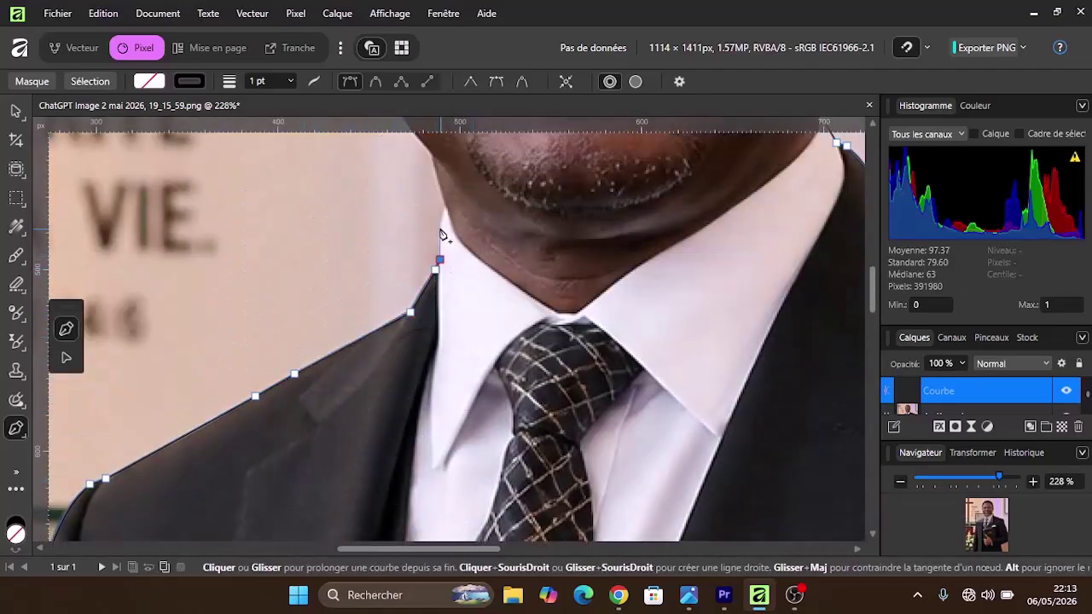
{"action": "left_click", "coordinate": [447, 205]}
- Extend the path from the collar up the neck and along the left jawline to the cheek
{"action": "scroll", "coordinate": [446, 204], "scroll_direction": "up", "scroll_amount": 2}
{"action": "left_click", "coordinate": [433, 225]}
{"action": "scroll", "coordinate": [433, 225], "scroll_direction": "up", "scroll_amount": 3}
{"action": "left_click", "coordinate": [368, 231]}
{"action": "left_click", "coordinate": [360, 202]}
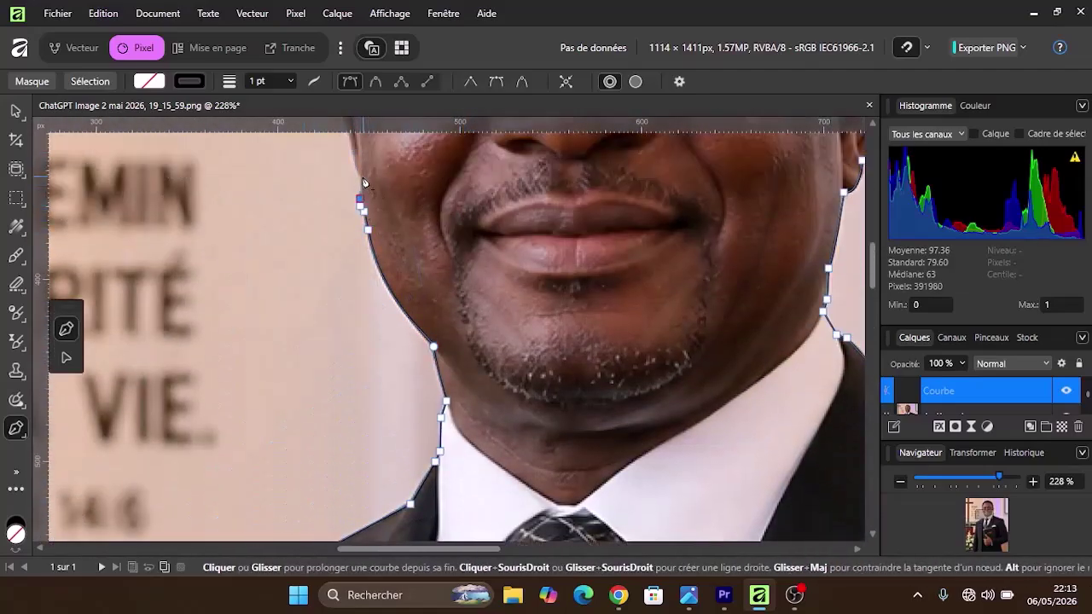
- Trace the cheek and left ear, and close the path on its starting node beside the hair
{"action": "scroll", "coordinate": [360, 201], "scroll_direction": "up", "scroll_amount": 3}
{"action": "left_click", "coordinate": [354, 325]}
{"action": "left_click", "coordinate": [345, 284]}
{"action": "left_click", "coordinate": [333, 249]}
{"action": "left_click", "coordinate": [339, 208]}
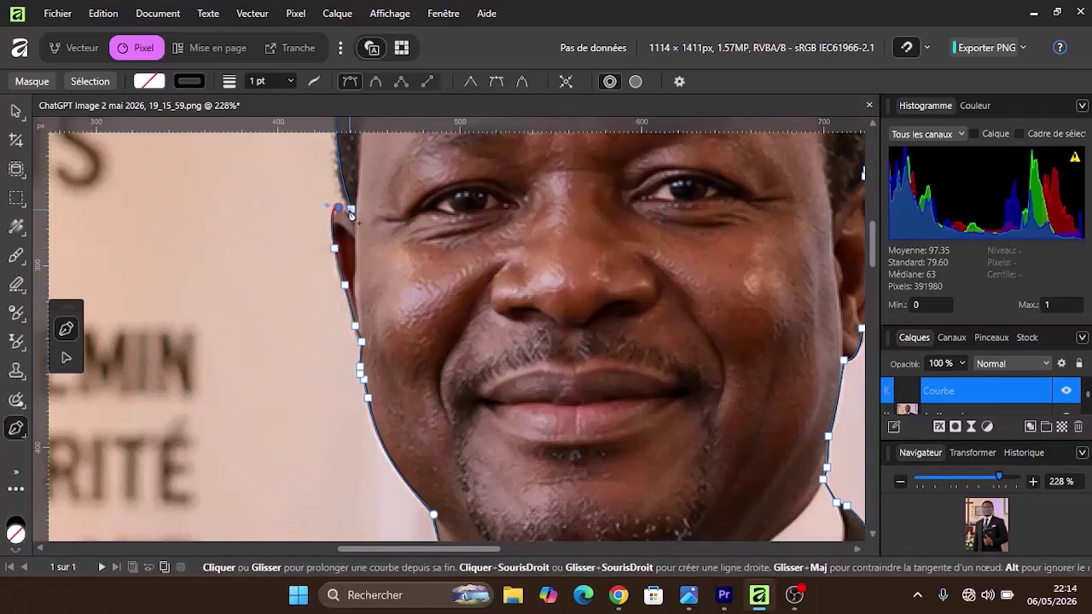
{"action": "left_click", "coordinate": [354, 211]}
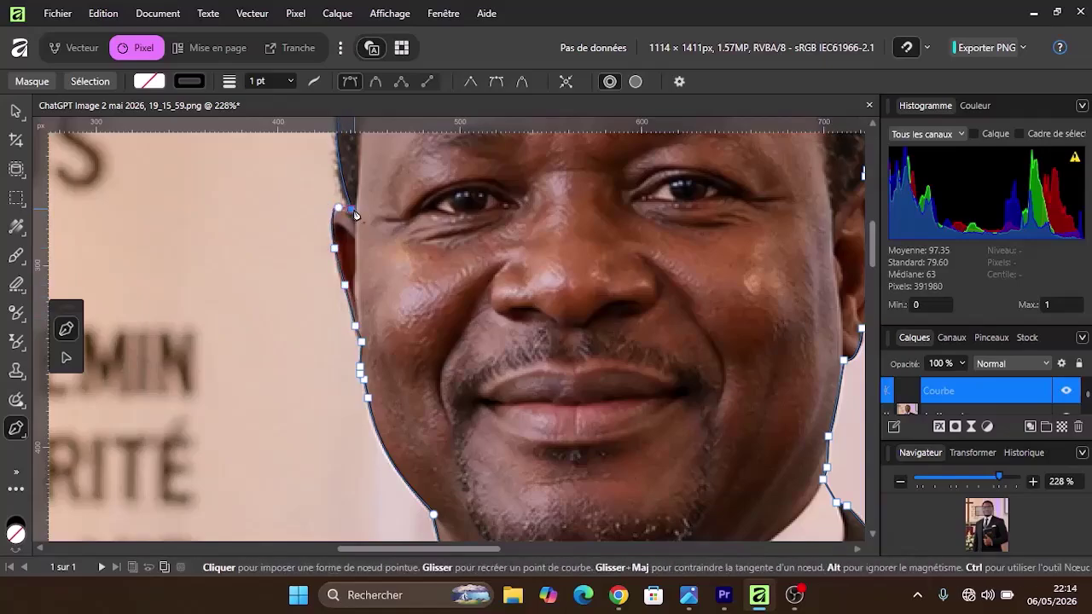
- Convert the closed outline around the man into a pixel selection
{"action": "scroll", "coordinate": [355, 213], "scroll_direction": "up", "scroll_amount": 5}
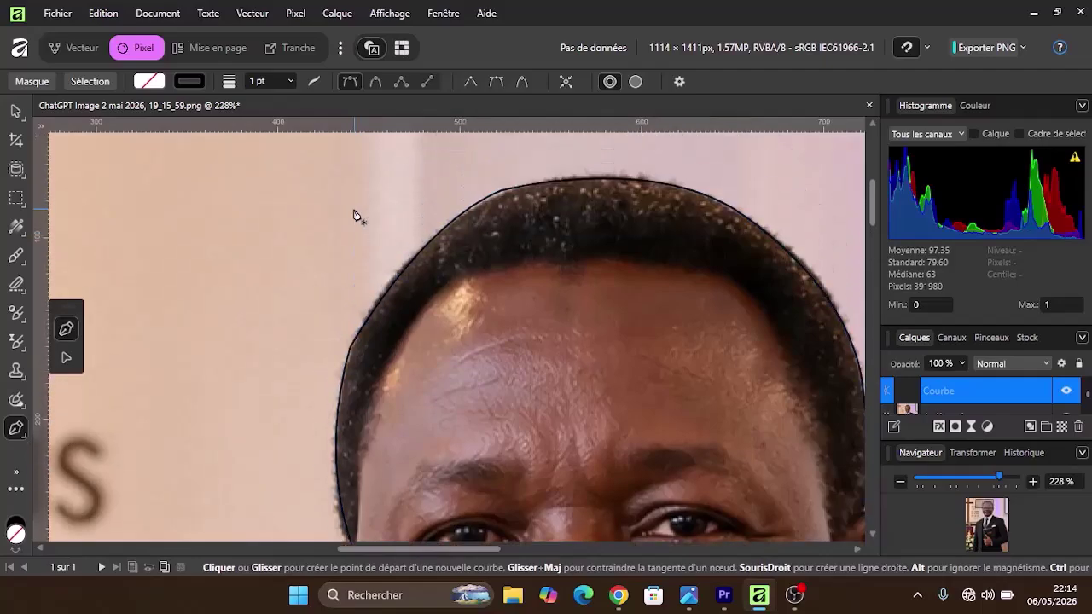
{"action": "scroll", "coordinate": [524, 268], "scroll_direction": "down", "scroll_amount": 5}
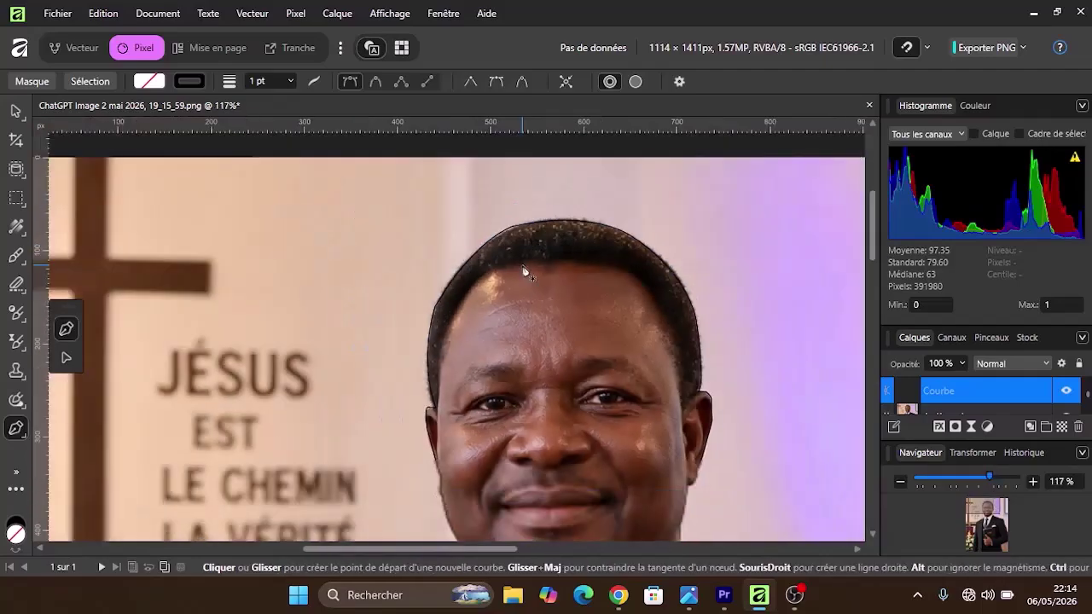
{"action": "scroll", "coordinate": [524, 268], "scroll_direction": "down", "scroll_amount": 3}
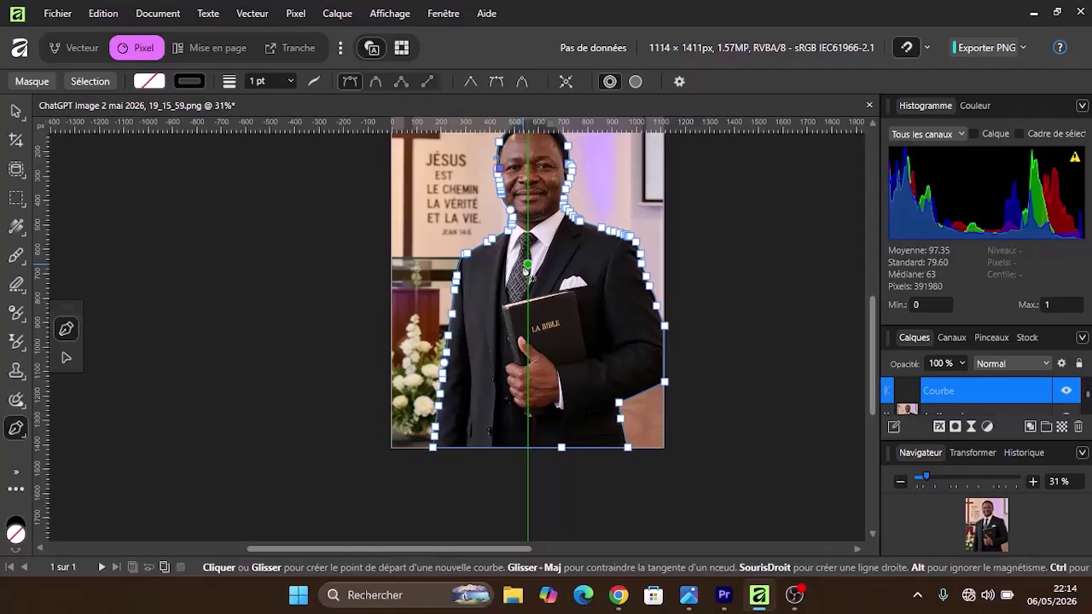
{"action": "left_click", "coordinate": [82, 80]}
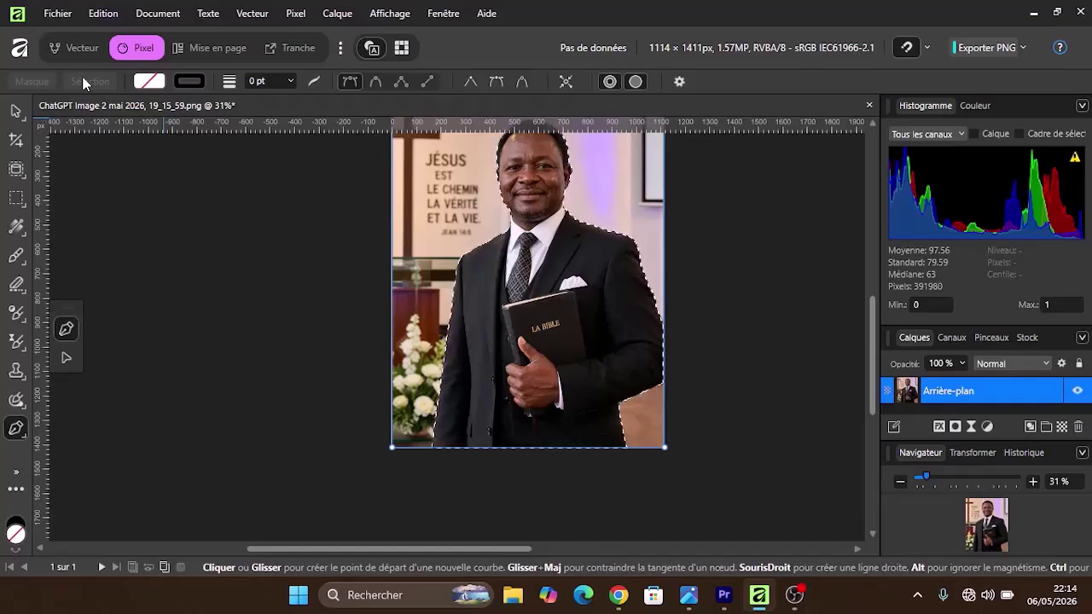
- Refine the selection with the default matte-edge settings and apply it with Selection as the output
{"action": "left_click", "coordinate": [17, 170]}
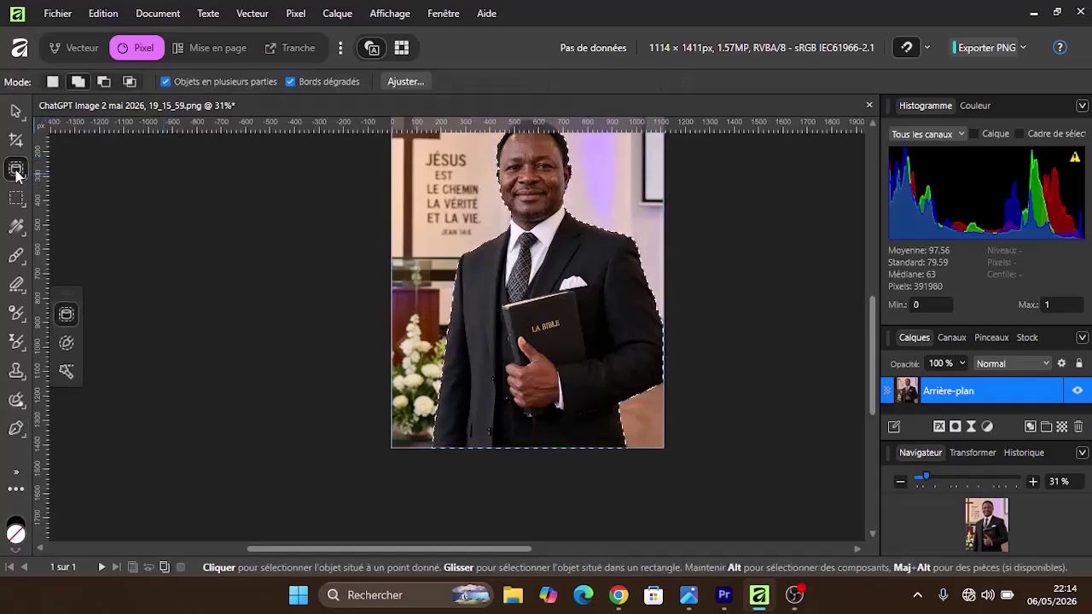
{"action": "left_click", "coordinate": [406, 82]}
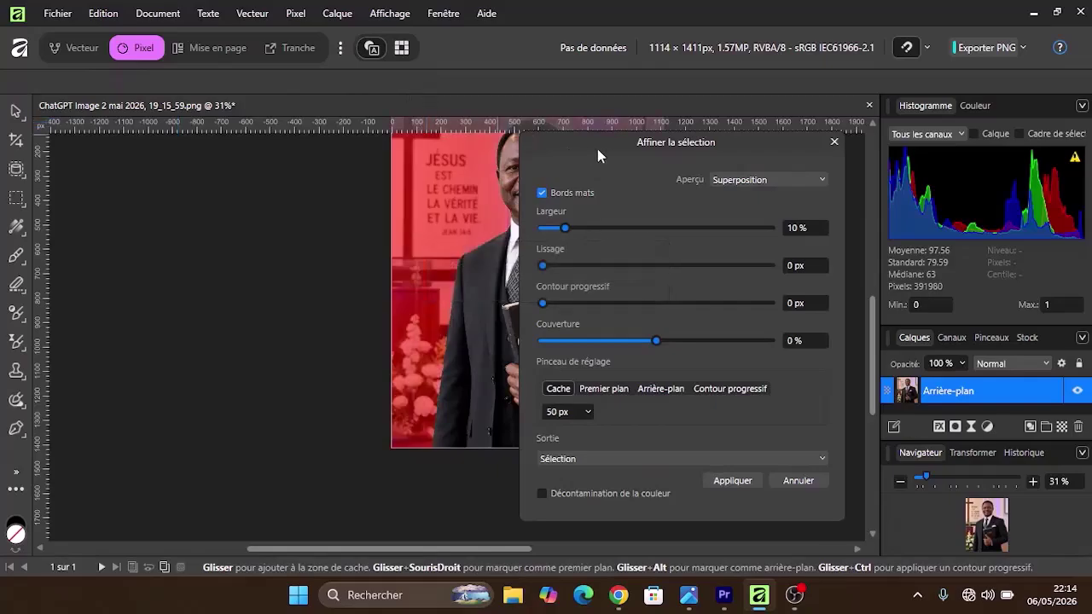
{"action": "left_click_drag", "start_coordinate": [616, 145], "coordinate": [176, 171]}
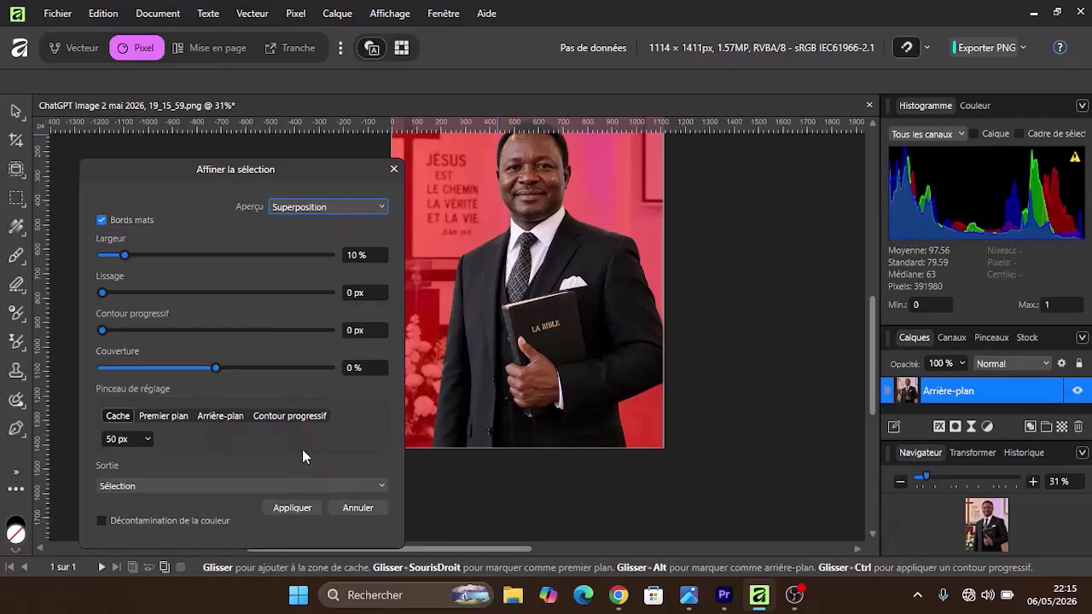
{"action": "left_click", "coordinate": [291, 508]}
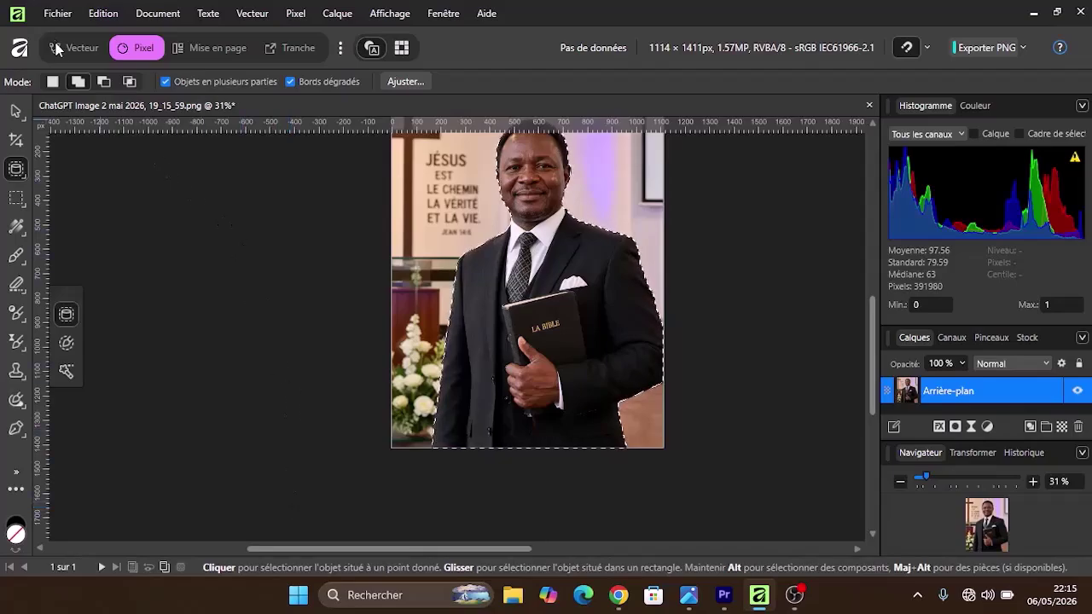
- Create a new document from the A5 preset, 148 mm × 210 mm at 300 PPP
{"action": "left_click", "coordinate": [57, 14]}
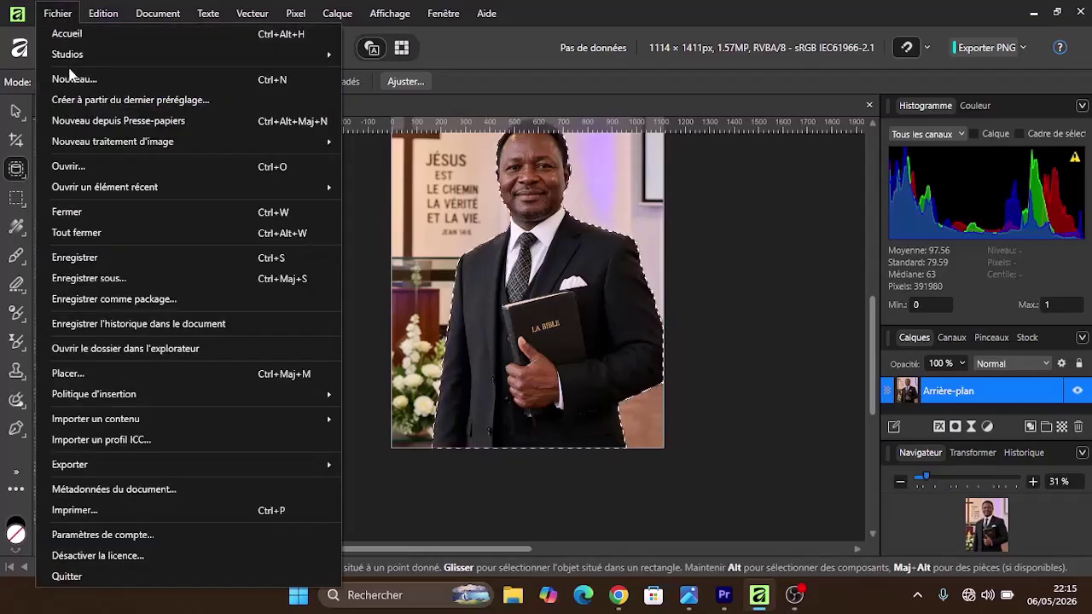
{"action": "left_click", "coordinate": [72, 79]}
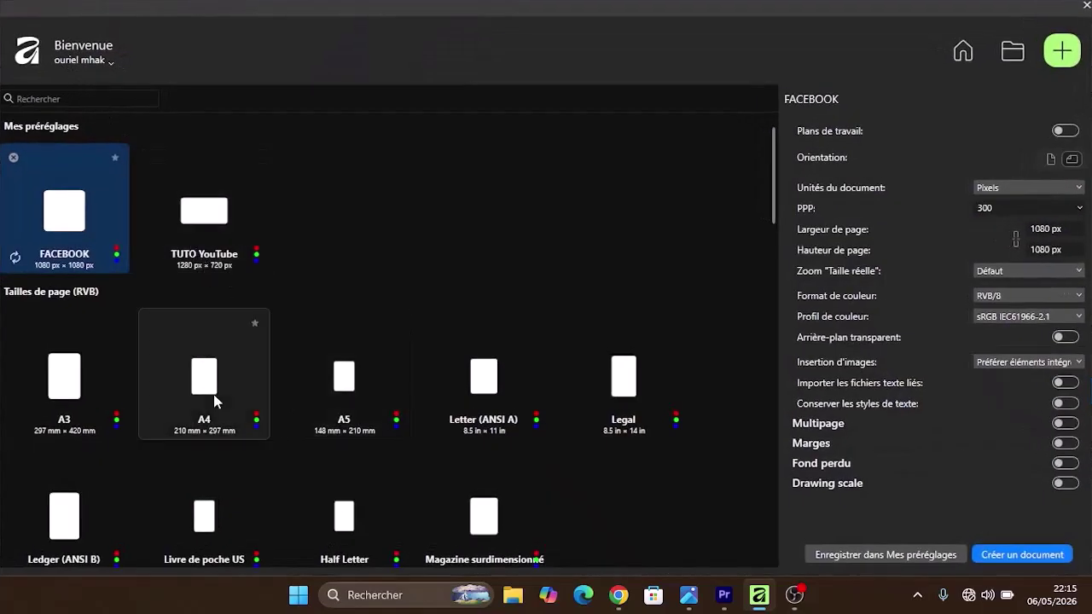
{"action": "left_click", "coordinate": [356, 386]}
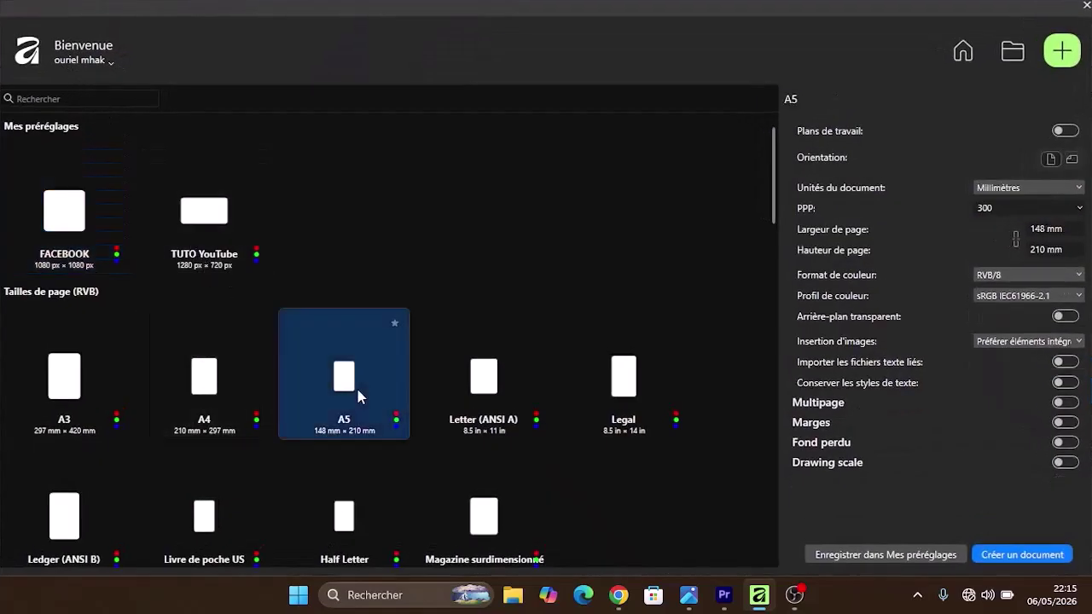
{"action": "left_click", "coordinate": [1004, 554]}
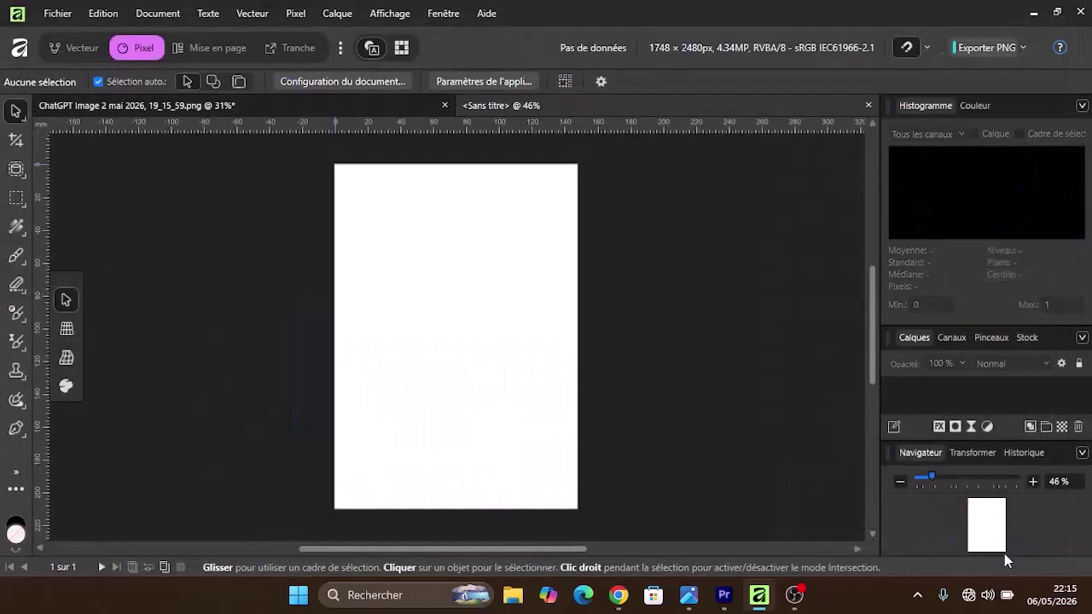
- In the vector workspace, draw a rectangle that covers the whole page and extends slightly past every edge
{"action": "left_click", "coordinate": [73, 43]}
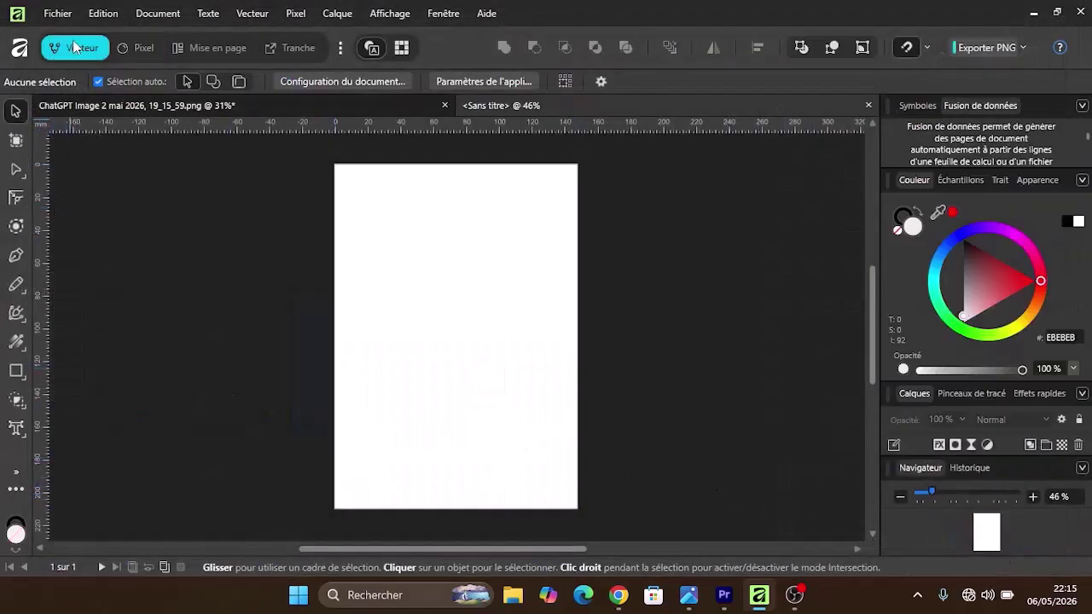
{"action": "left_click", "coordinate": [15, 370]}
{"action": "left_click_drag", "start_coordinate": [308, 150], "coordinate": [617, 516]}
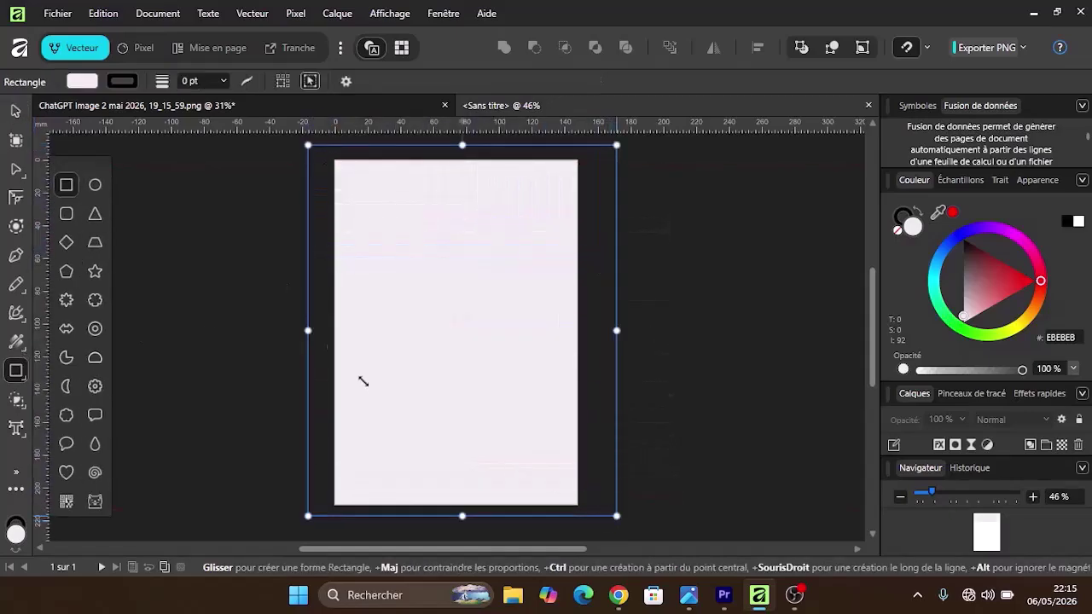
- Fill the background rectangle with the bright purple C048E5
{"action": "left_click", "coordinate": [81, 83]}
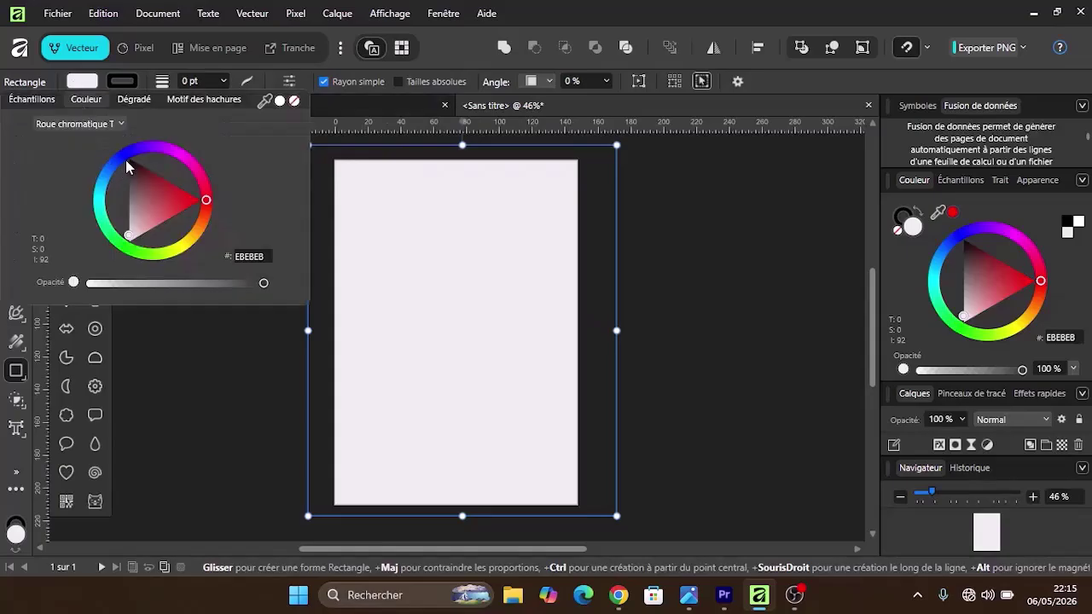
{"action": "left_click_drag", "start_coordinate": [141, 153], "coordinate": [166, 149]}
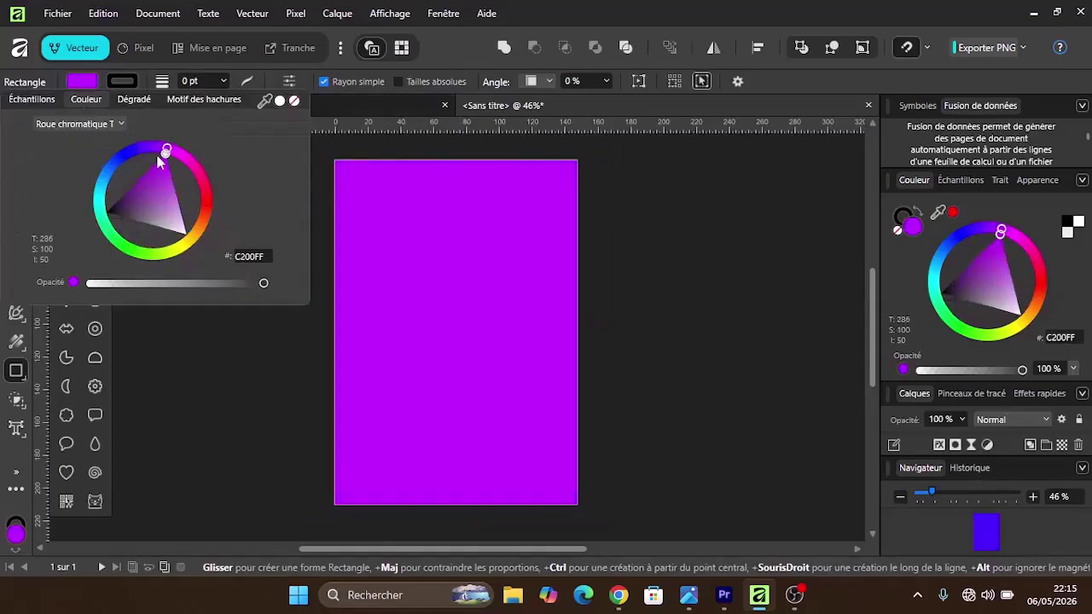
{"action": "left_click_drag", "start_coordinate": [156, 189], "coordinate": [166, 182]}
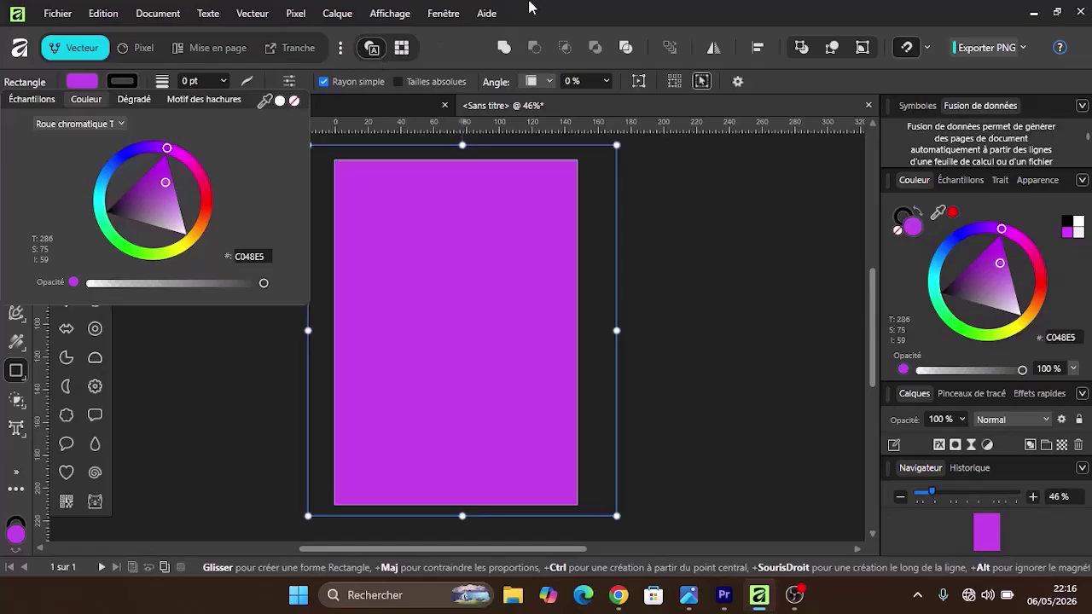
- Apply a vertical linear gradient to the rectangle, from bright purple at its top to darker purple below the middle
{"action": "left_click", "coordinate": [16, 341]}
{"action": "left_click_drag", "start_coordinate": [461, 145], "coordinate": [462, 386]}
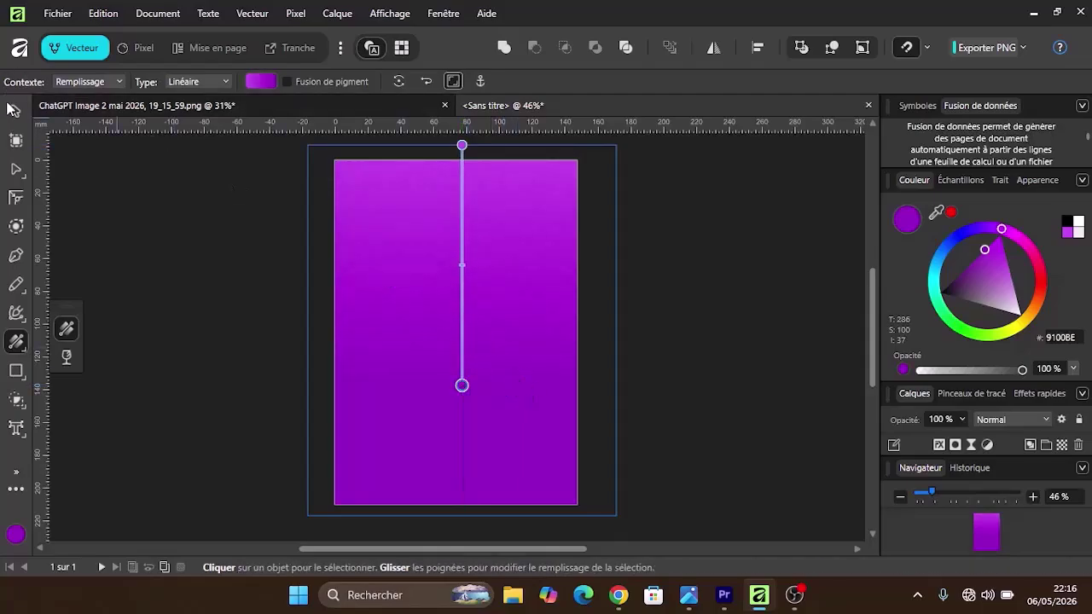
{"action": "key", "text": "v"}
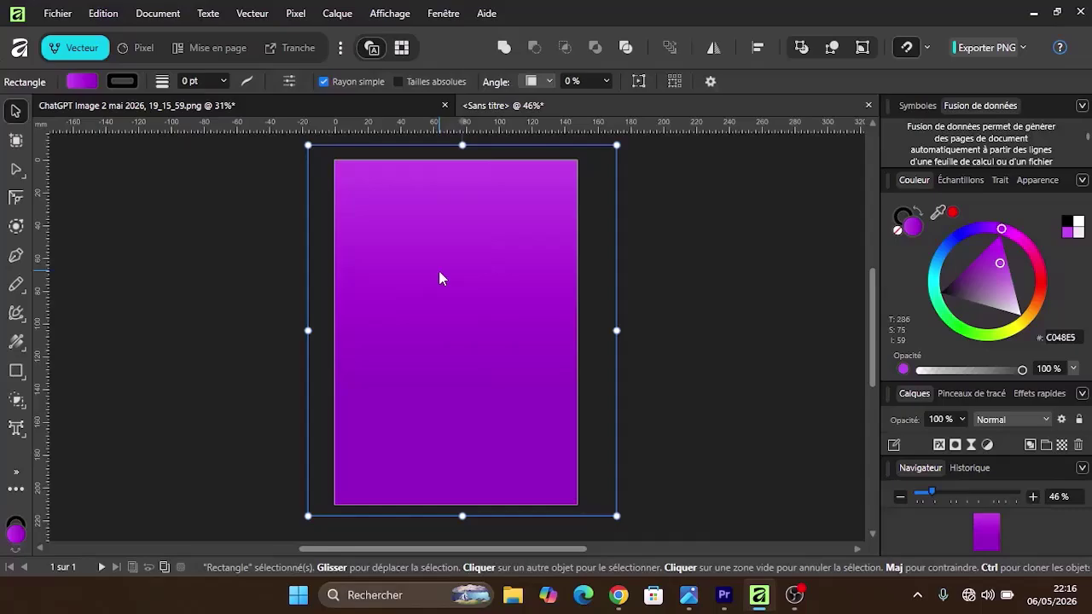
- Paste the cut-out man onto the page and scale him down so the head and torso fit within it
{"action": "key", "text": "ctrl+v"}
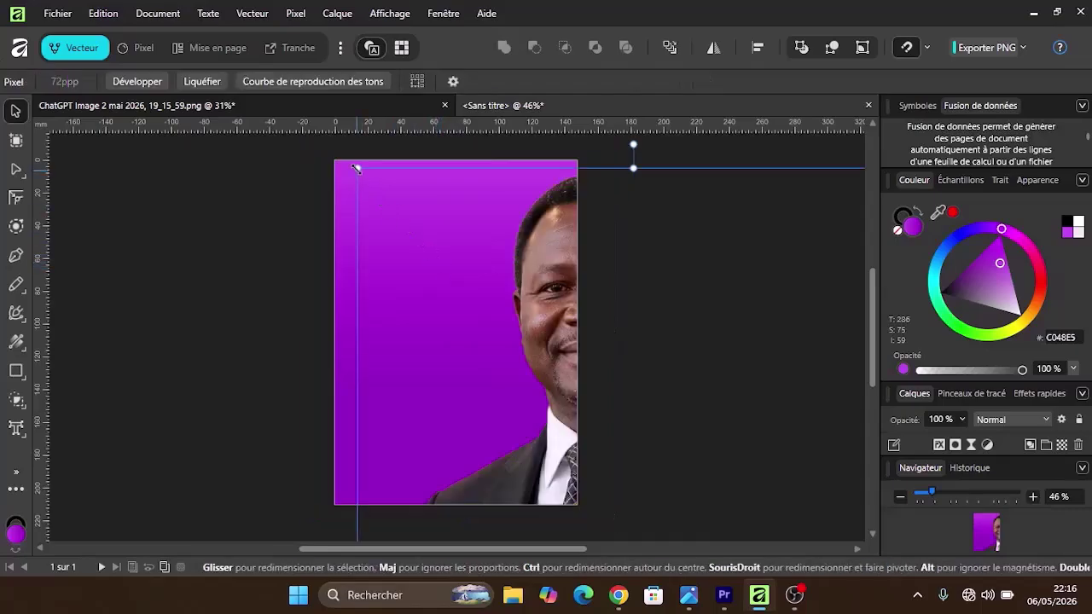
{"action": "left_click_drag", "start_coordinate": [357, 168], "coordinate": [317, 190]}
{"action": "left_click_drag", "start_coordinate": [268, 161], "coordinate": [499, 337]}
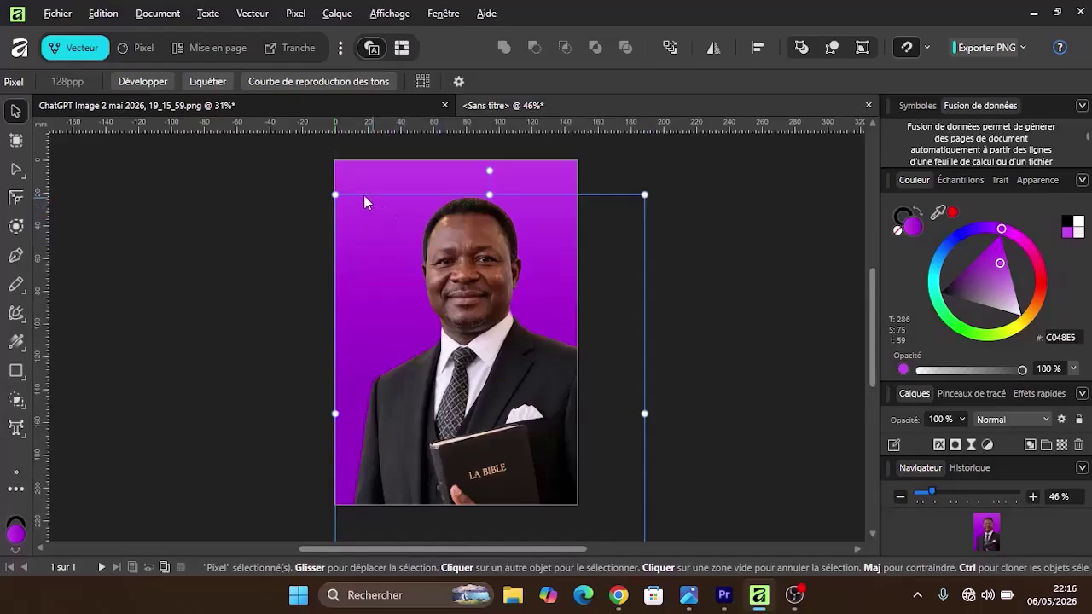
- Shrink the cut-out further and align it with the page's bottom and right edges, leaving space above the head
{"action": "left_click_drag", "start_coordinate": [336, 195], "coordinate": [436, 337]}
{"action": "left_click_drag", "start_coordinate": [510, 385], "coordinate": [439, 265]}
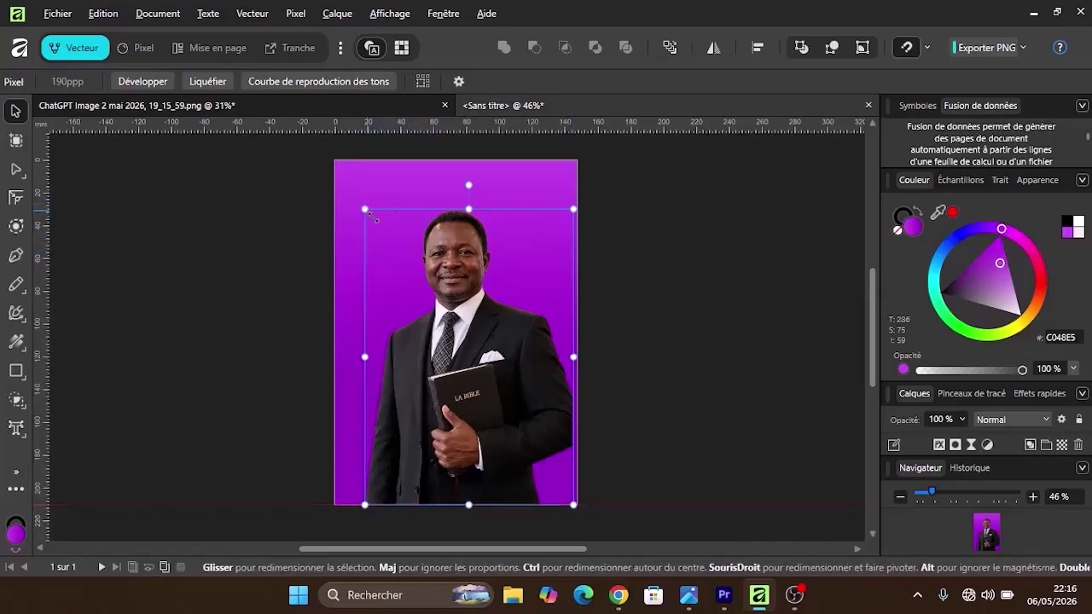
{"action": "left_click_drag", "start_coordinate": [364, 208], "coordinate": [376, 224]}
{"action": "left_click_drag", "start_coordinate": [455, 299], "coordinate": [459, 300]}
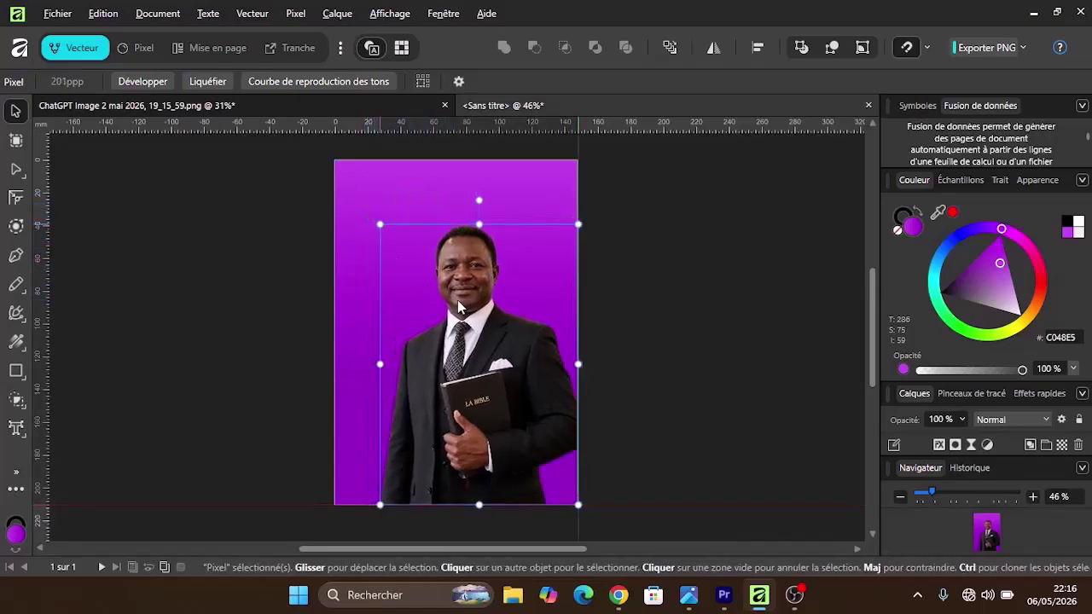
{"action": "left_click", "coordinate": [698, 284]}
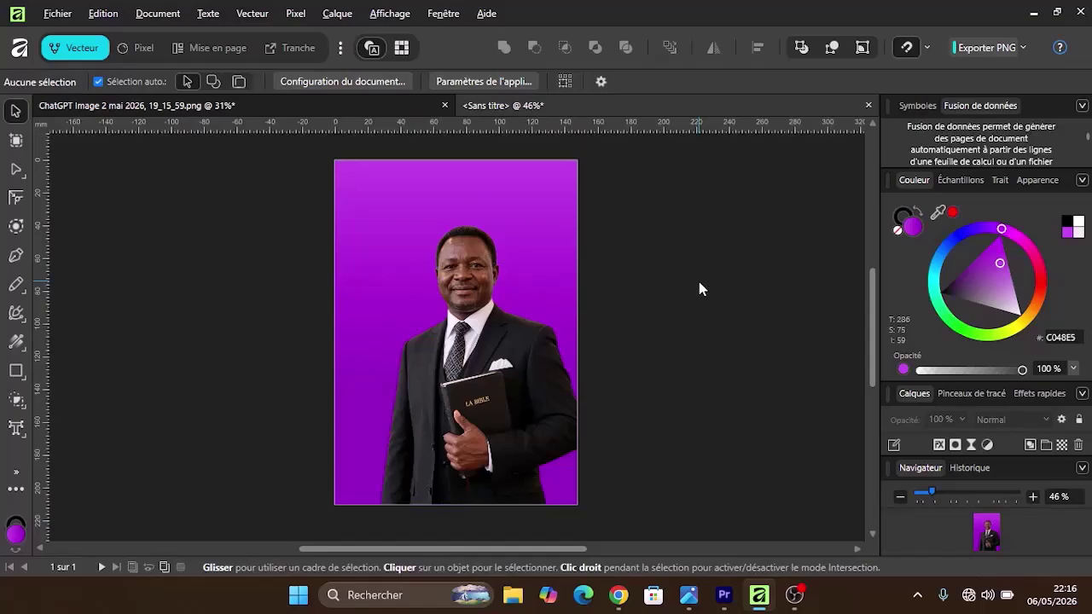